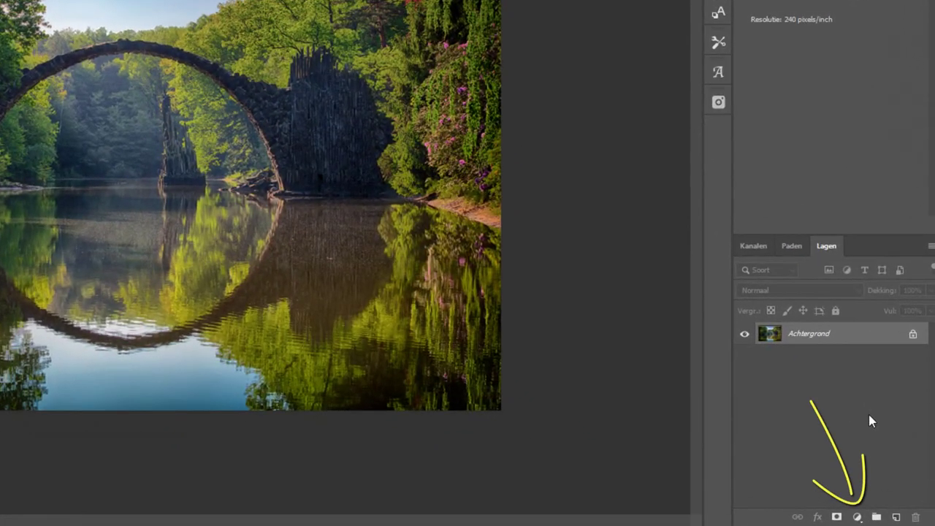
Add a Kanaalmixer (Channel Mixer) adjustment layer above the background photo
left_click(858, 516)
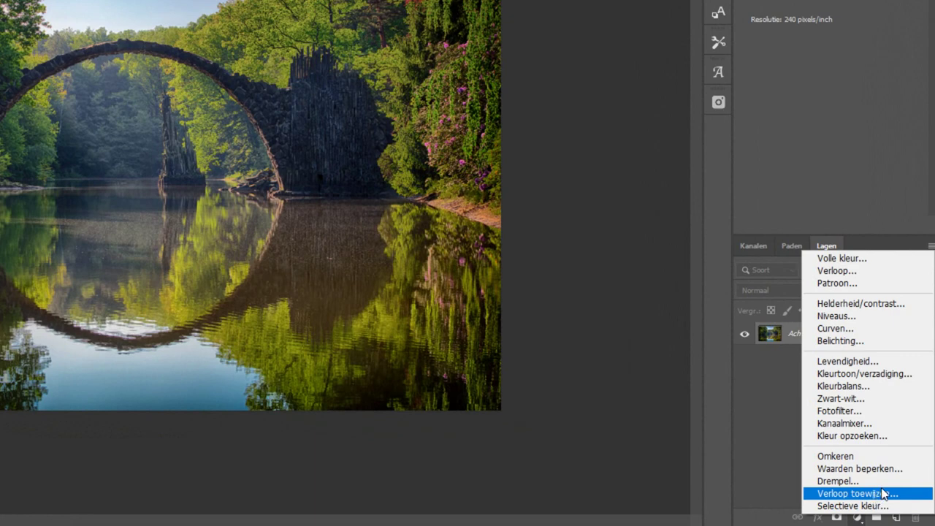
left_click(892, 431)
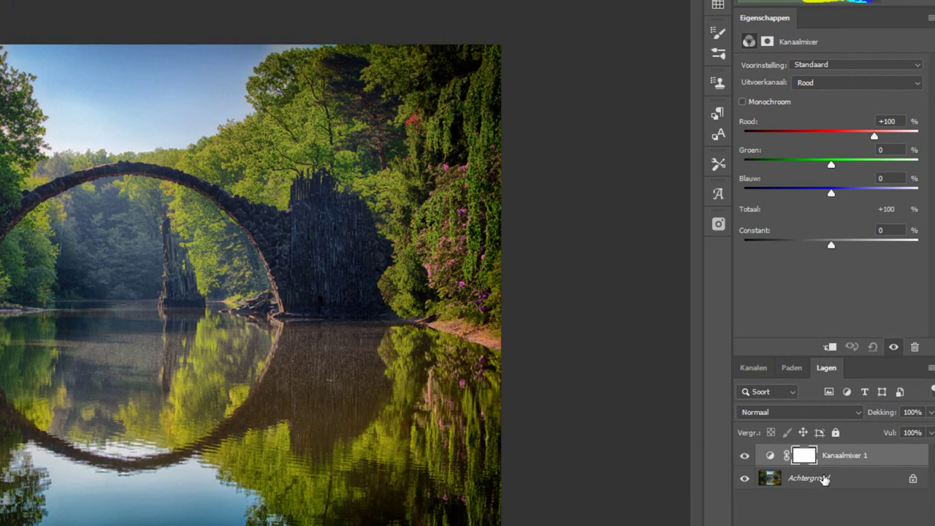
left_click(857, 79)
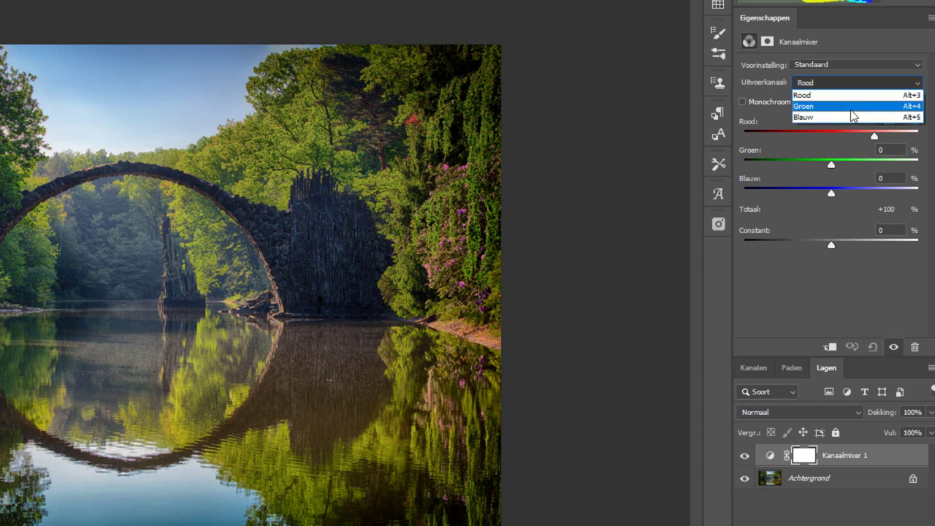
left_click(860, 100)
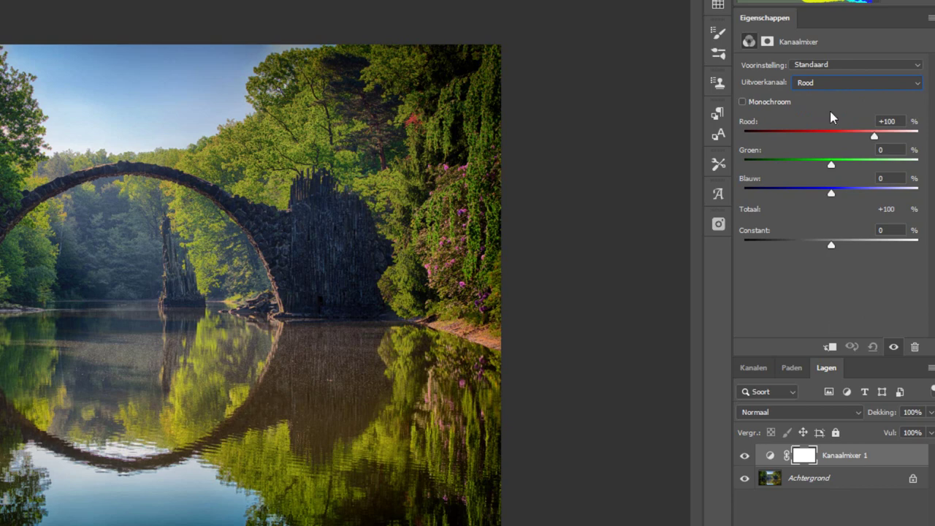
left_click(834, 84)
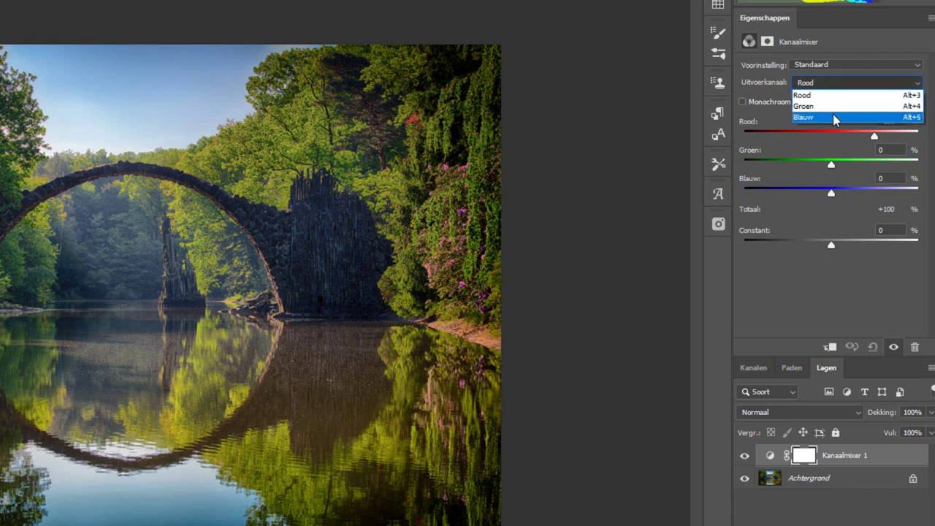
left_click(834, 118)
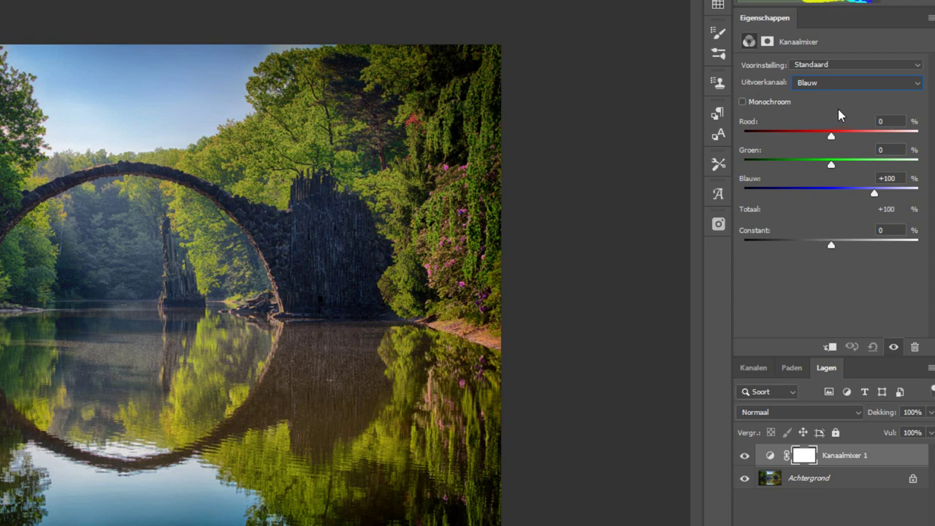
left_click(851, 85)
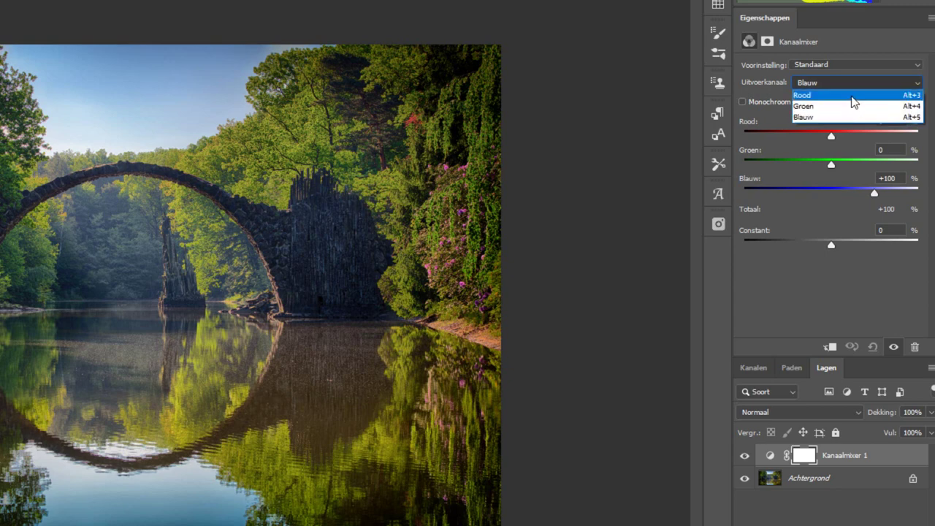
left_click(852, 98)
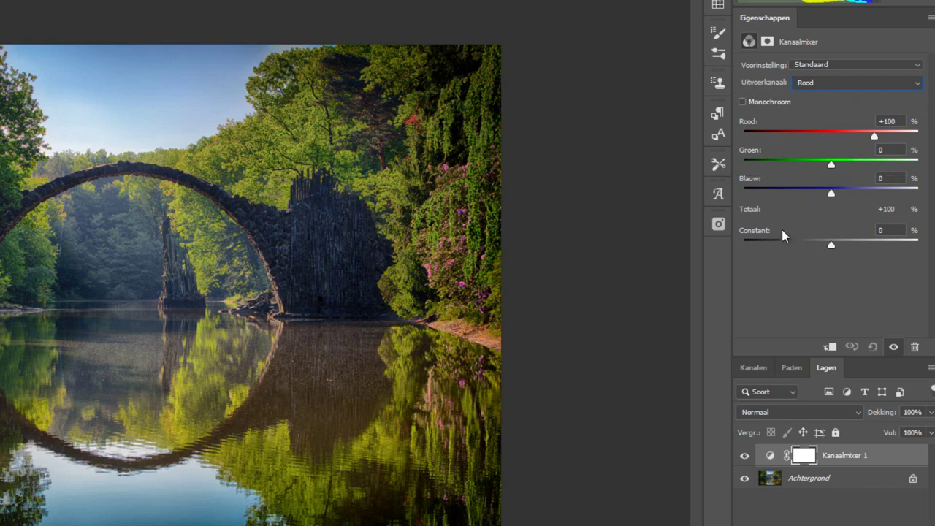
Set the Channel Mixer red output to Red -20%, Green +200% and Blue -100%
left_click_drag(831, 167, 919, 166)
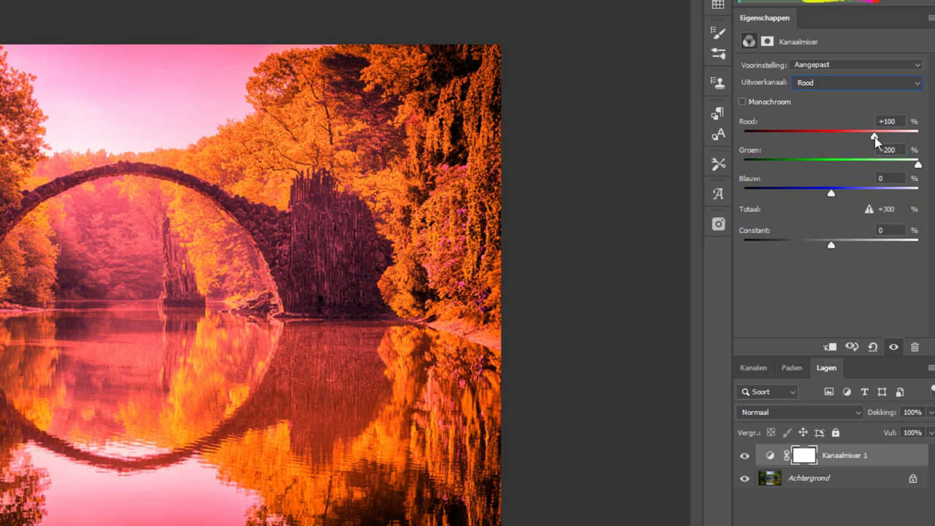
left_click_drag(874, 139, 826, 137)
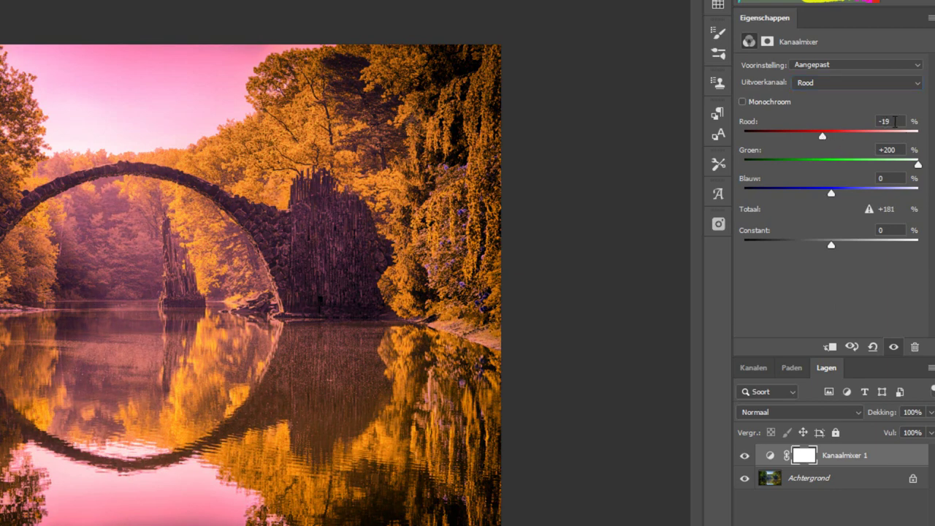
left_click(895, 121)
key("Down")
left_click_drag(803, 193, 787, 193)
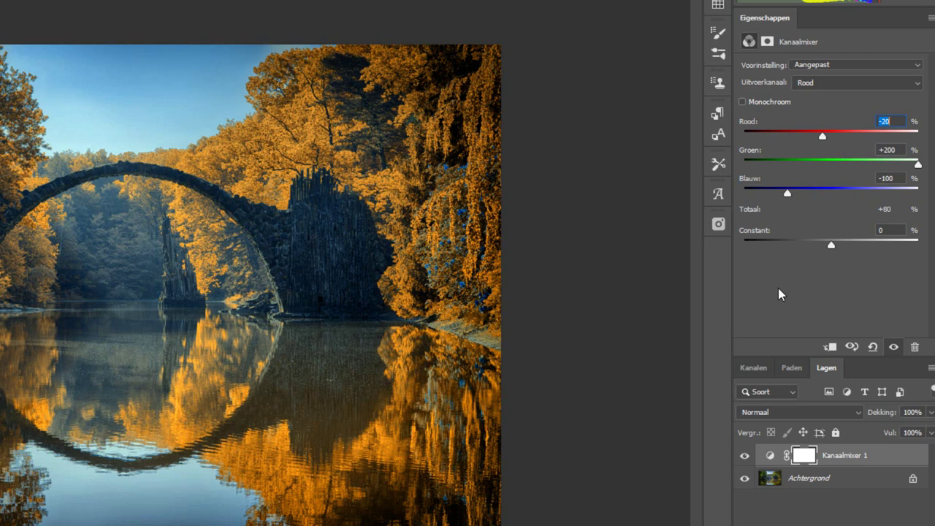
Set Kanaalmixer 1's blend mode to Lichter (Lighten), comparing it against Normaal
left_click(807, 419)
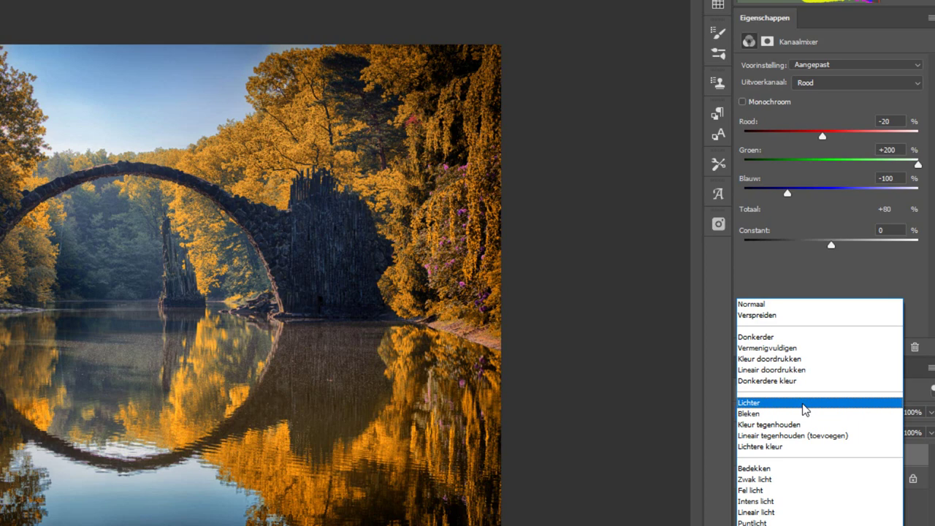
left_click(803, 406)
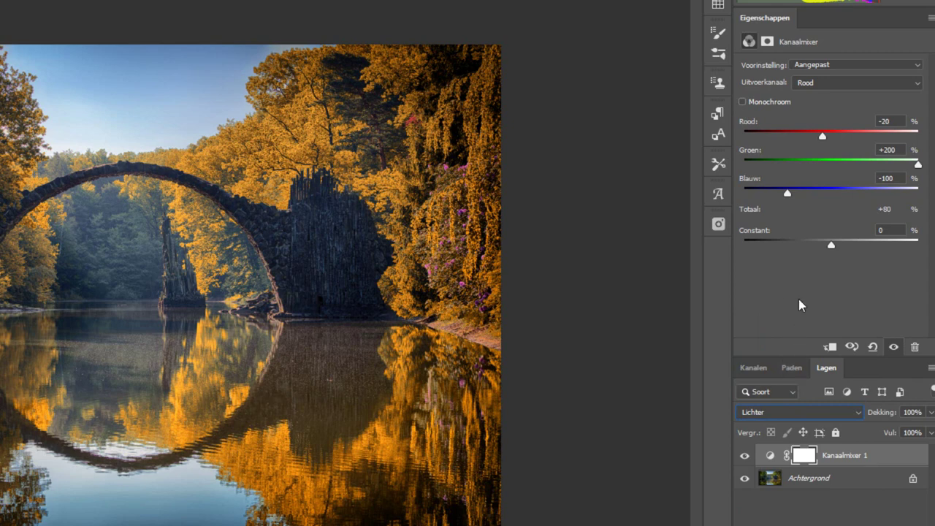
key("ctrl+z")
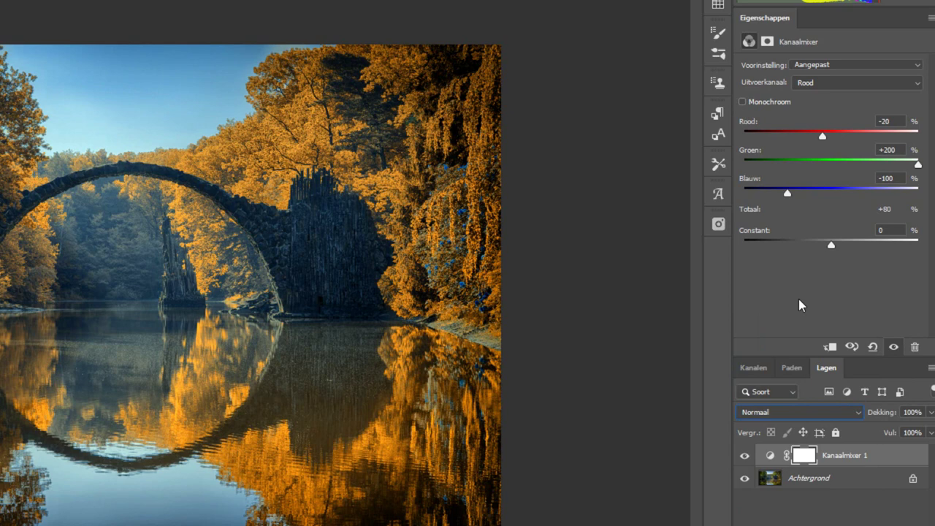
key("ctrl+z")
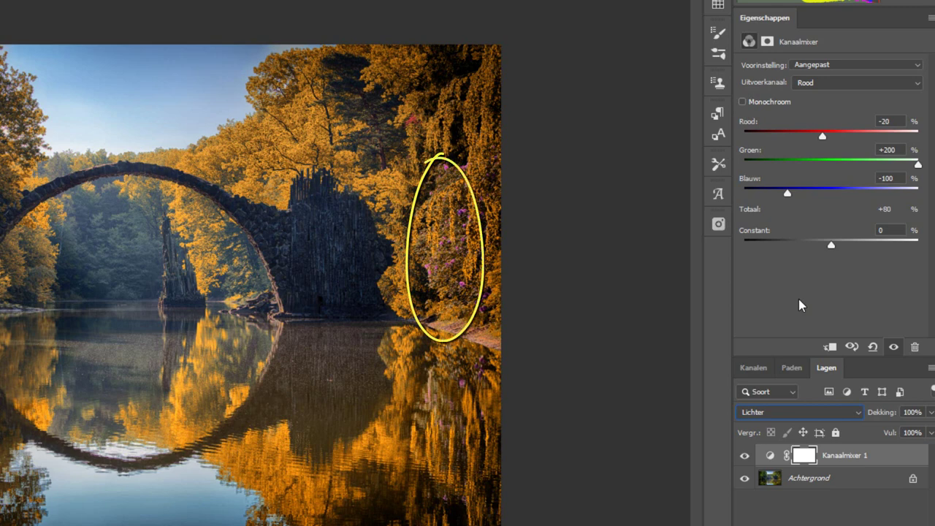
key("ctrl+z")
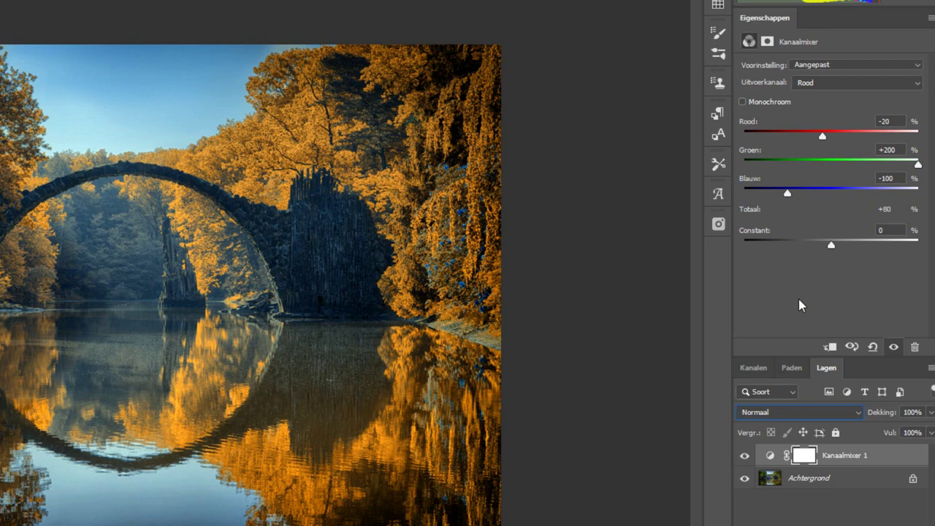
key("ctrl+z")
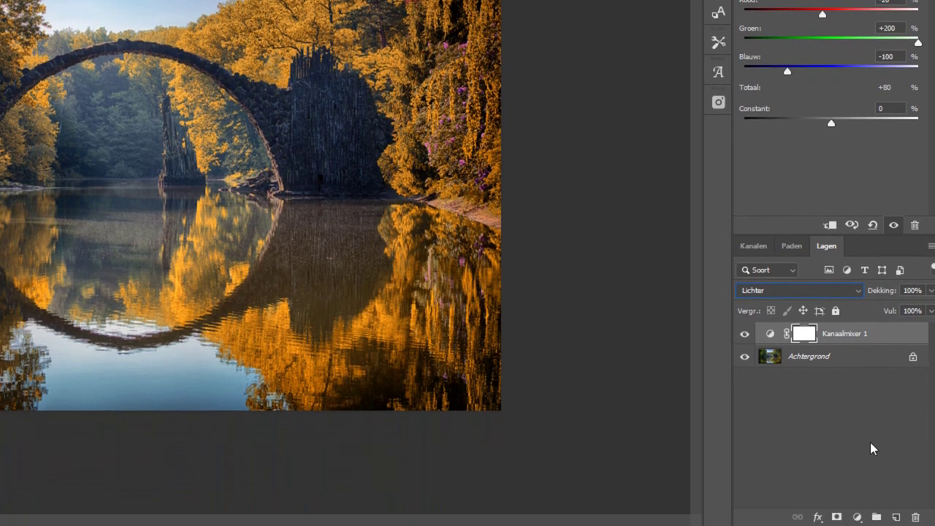
Add a Selectieve kleur (Selective Color) layer with Rode tinten (Reds) as the colour range
left_click(857, 518)
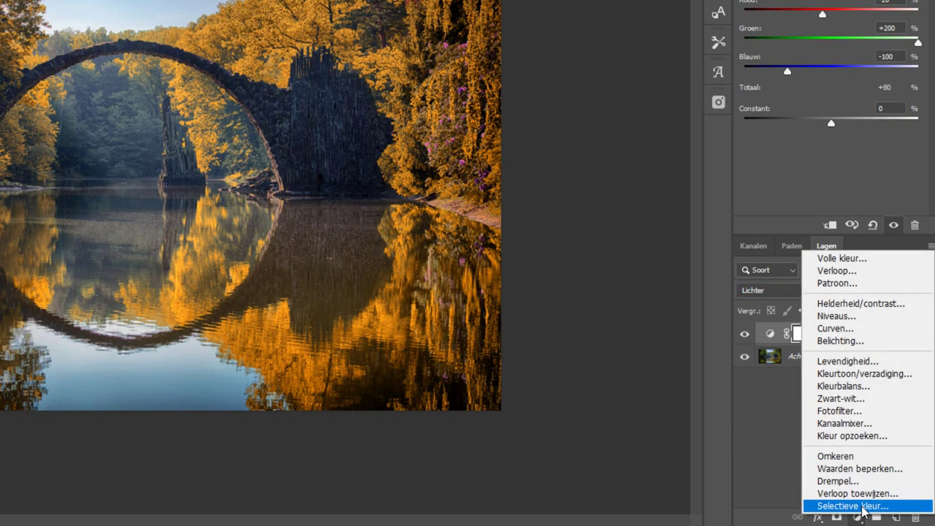
left_click(853, 506)
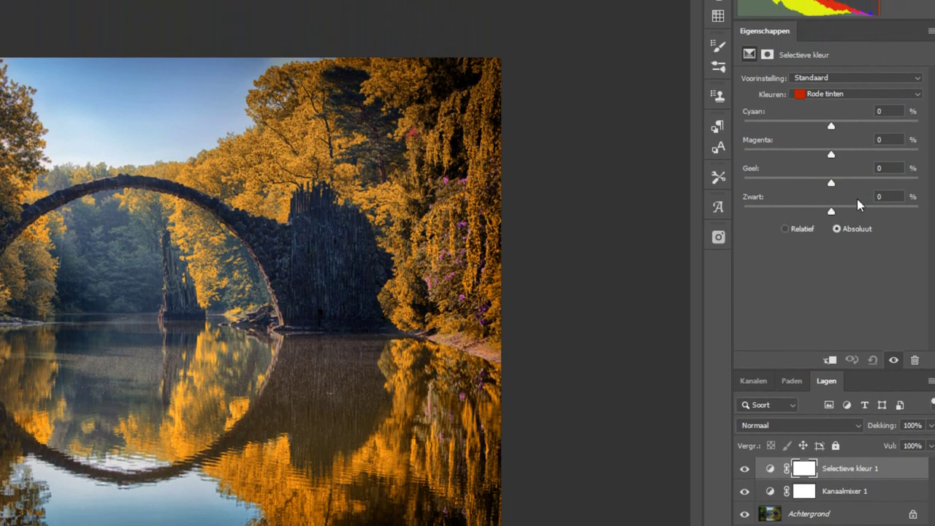
left_click(856, 93)
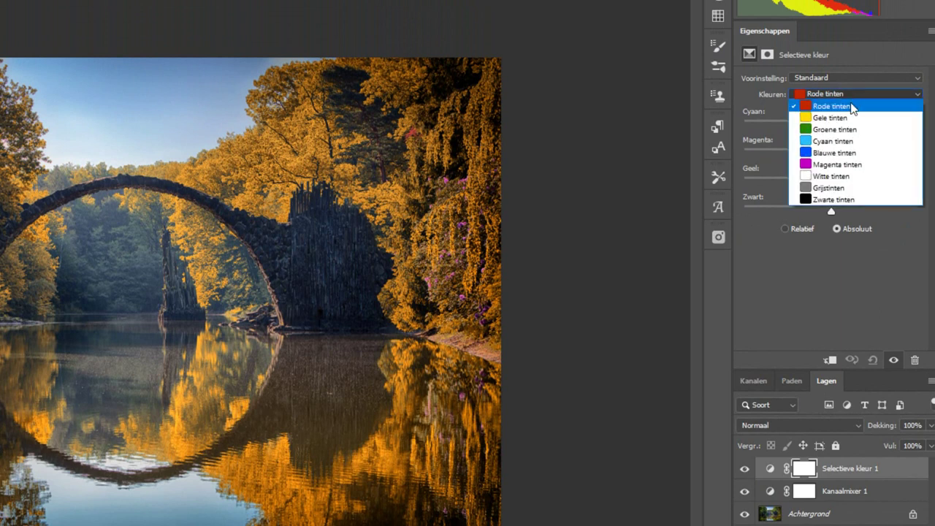
left_click(846, 108)
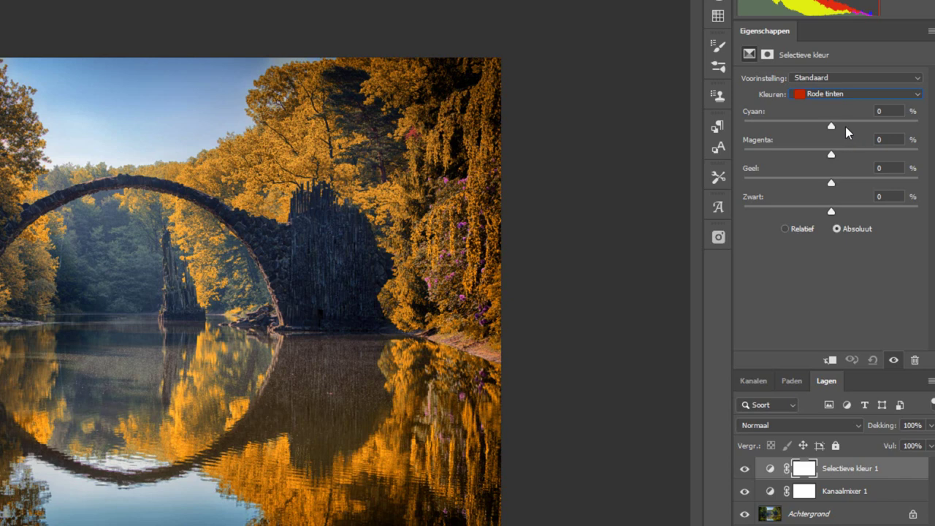
Set Cyan for the Reds to -40%, toggling the layer's visibility to compare
left_click_drag(831, 127, 796, 125)
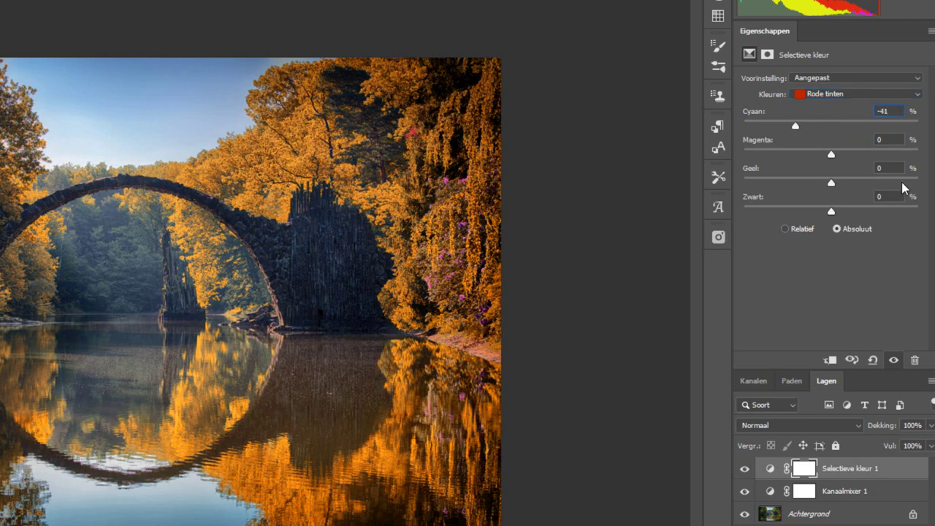
key("Up")
left_click(743, 471)
left_click(745, 471)
left_click(745, 472)
left_click(745, 472)
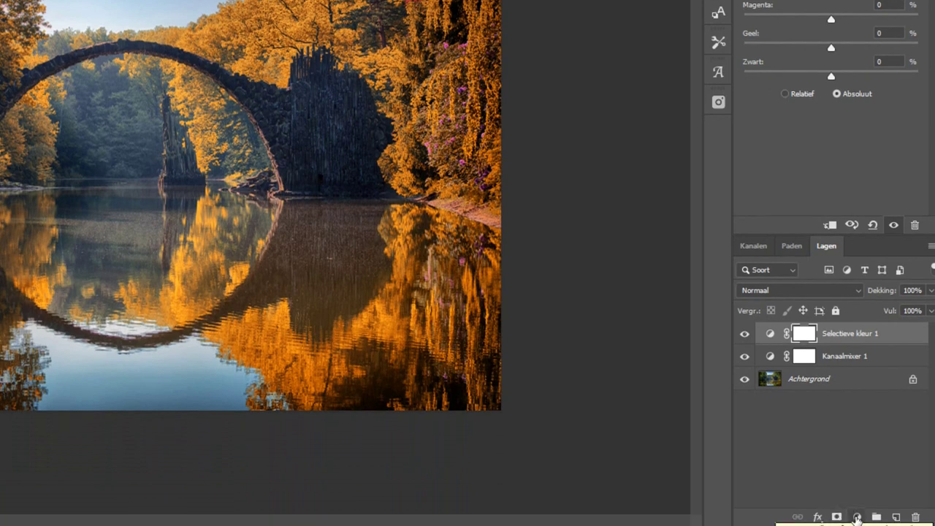
Add a Kleurtoon/verzadiging (Hue/Saturation) layer set to edit the Gele tinten (Yellows) range
left_click(857, 518)
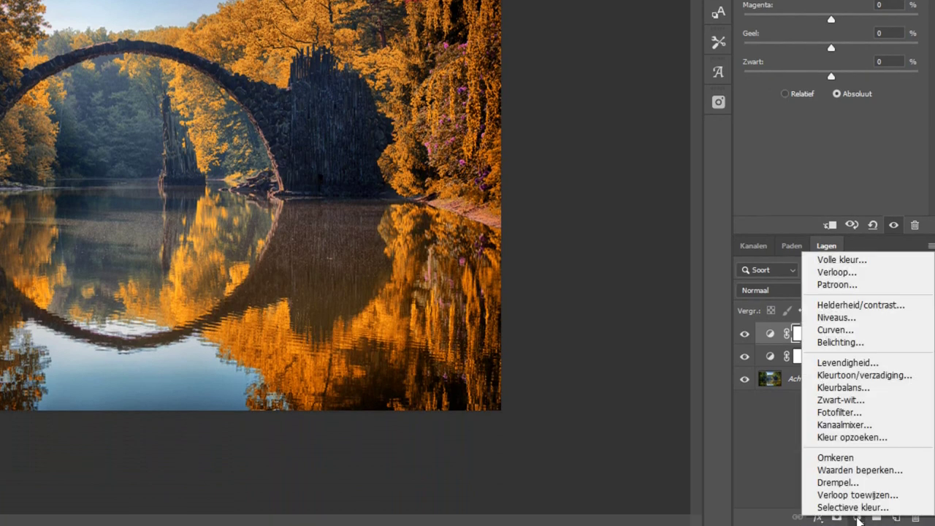
left_click(861, 375)
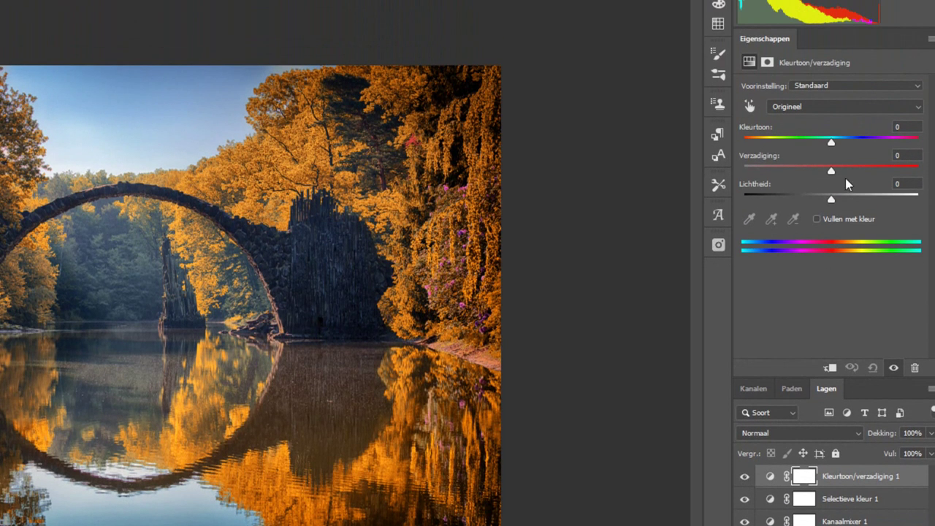
left_click(809, 106)
key("Escape")
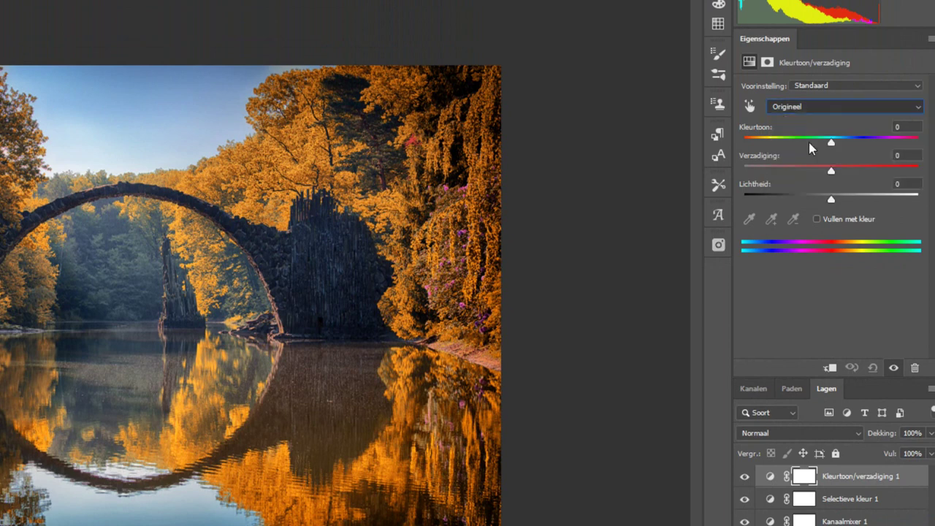
key("Down")
key("Down")
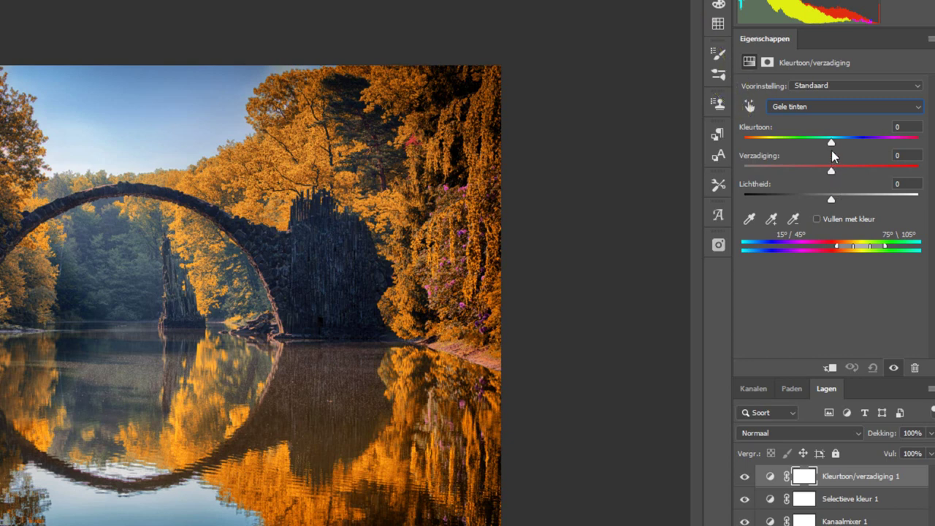
Shift the Yellows' hue to -5 and toggle the layer to compare
left_click_drag(832, 141, 827, 142)
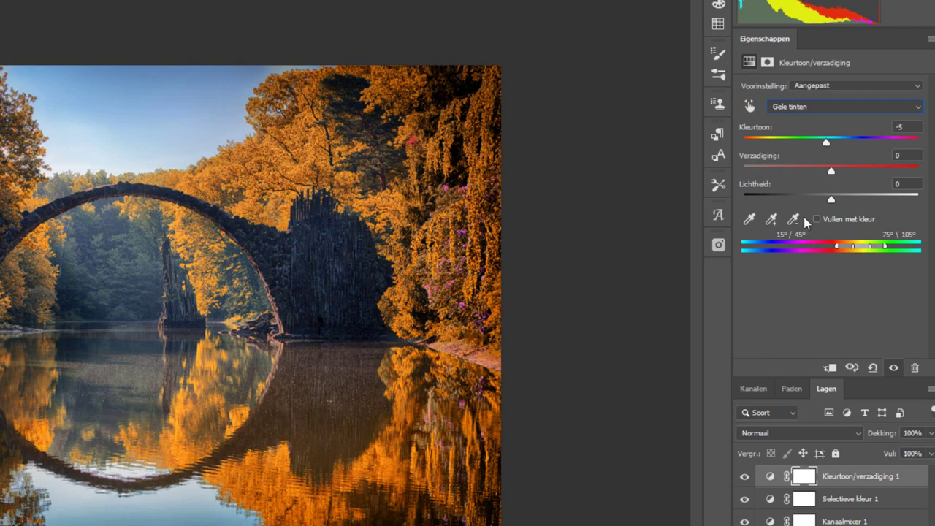
left_click(745, 477)
left_click(745, 477)
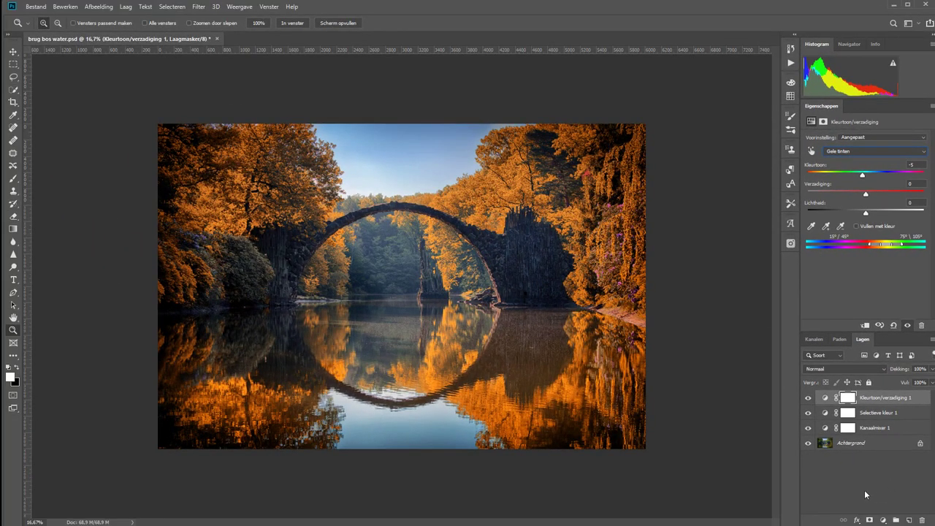
left_click(808, 444, "alt")
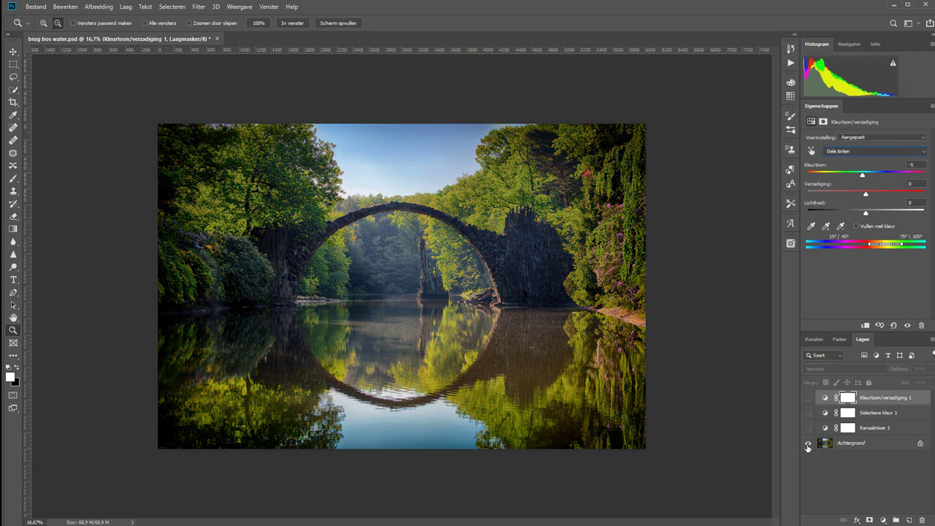
left_click(808, 444, "alt")
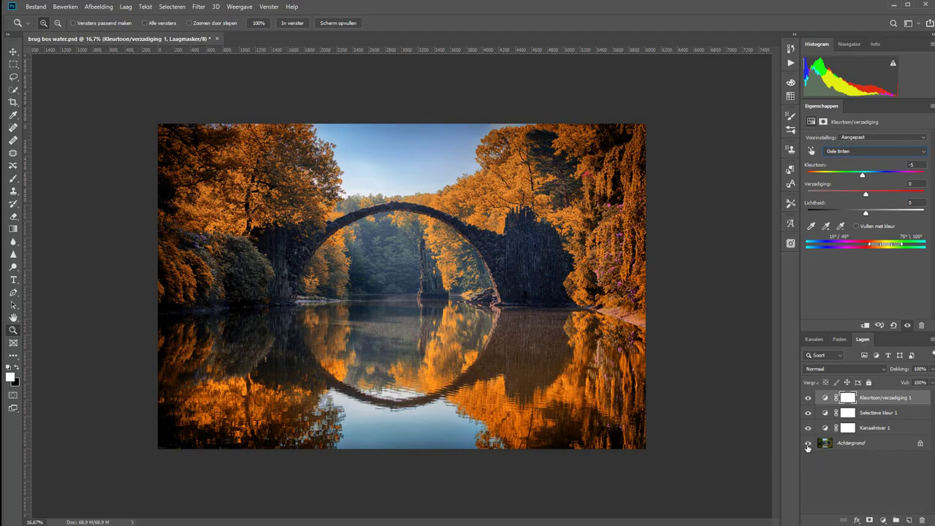